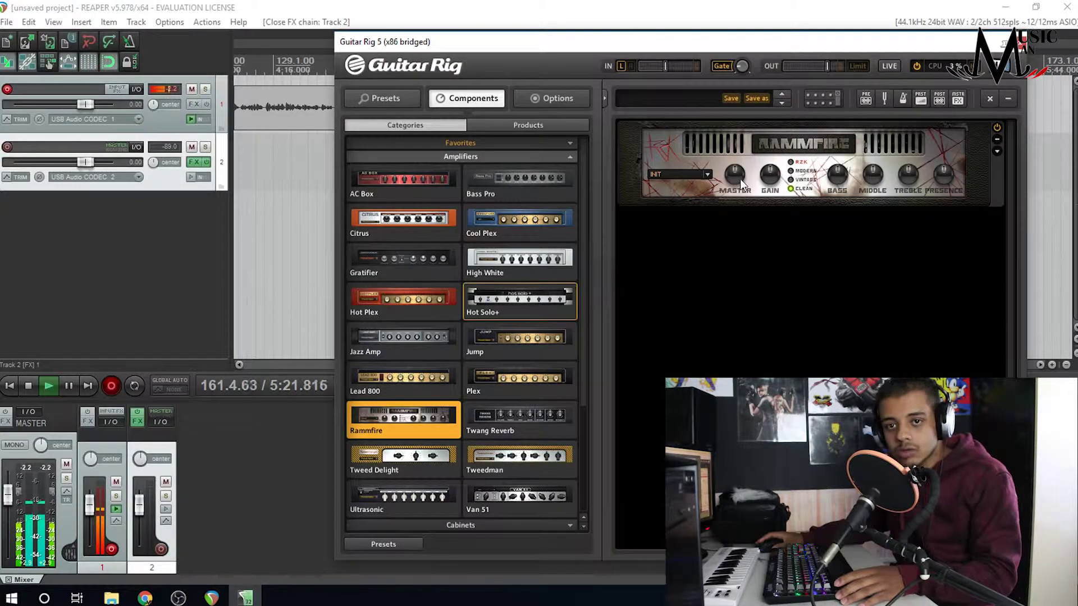
Add a Control Room cabinet below the Rammfire amplifier and set its cabinet model to RAMMFIRE 4X12.
scroll(469, 203, down, 2)
scroll(492, 237, up, 2)
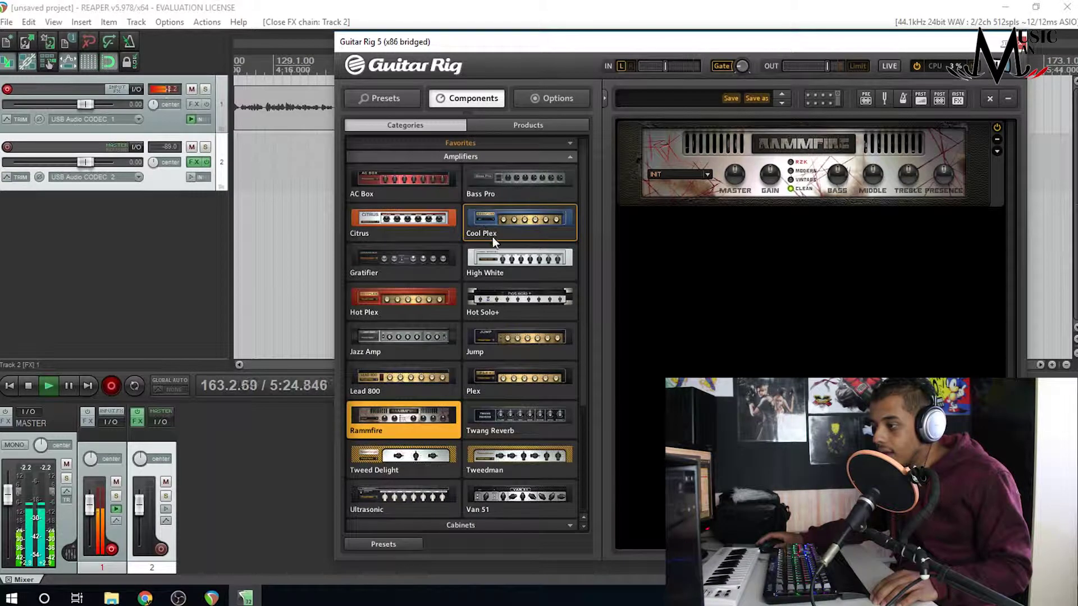
click(570, 156)
click(494, 172)
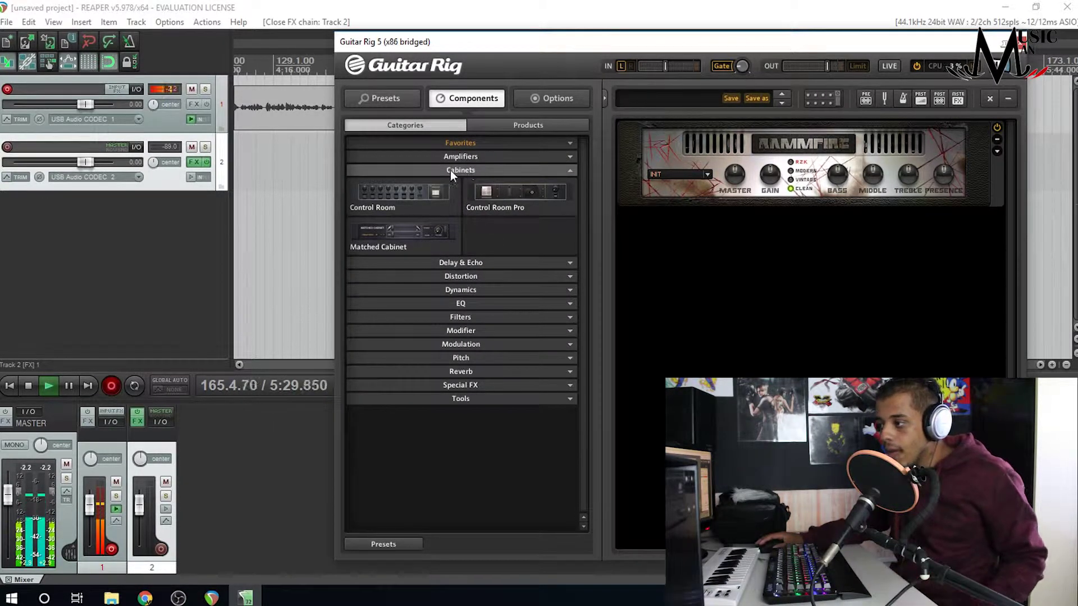
double_click(406, 197)
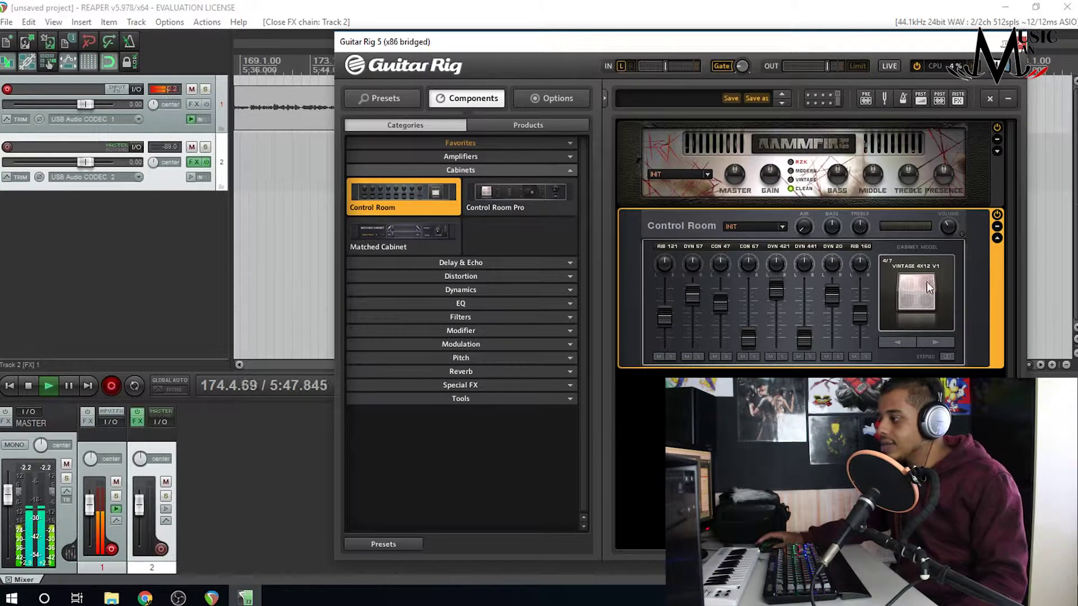
click(921, 339)
click(922, 339)
click(920, 338)
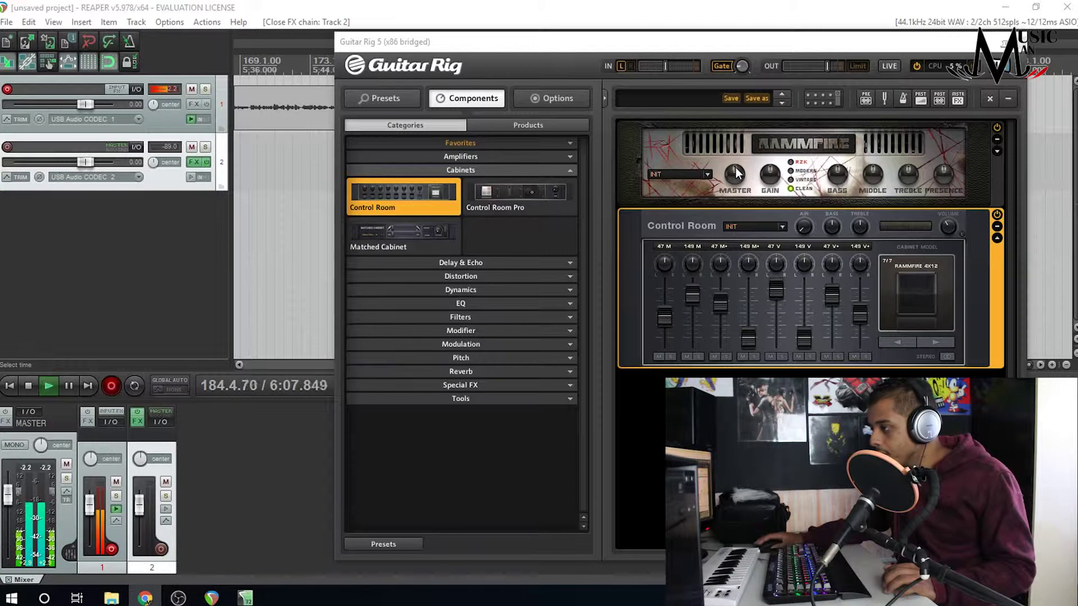
Lower the Rammfire amplifier's master level and raise its gain.
mouse_move(733, 175)
drag(733, 176, 728, 189)
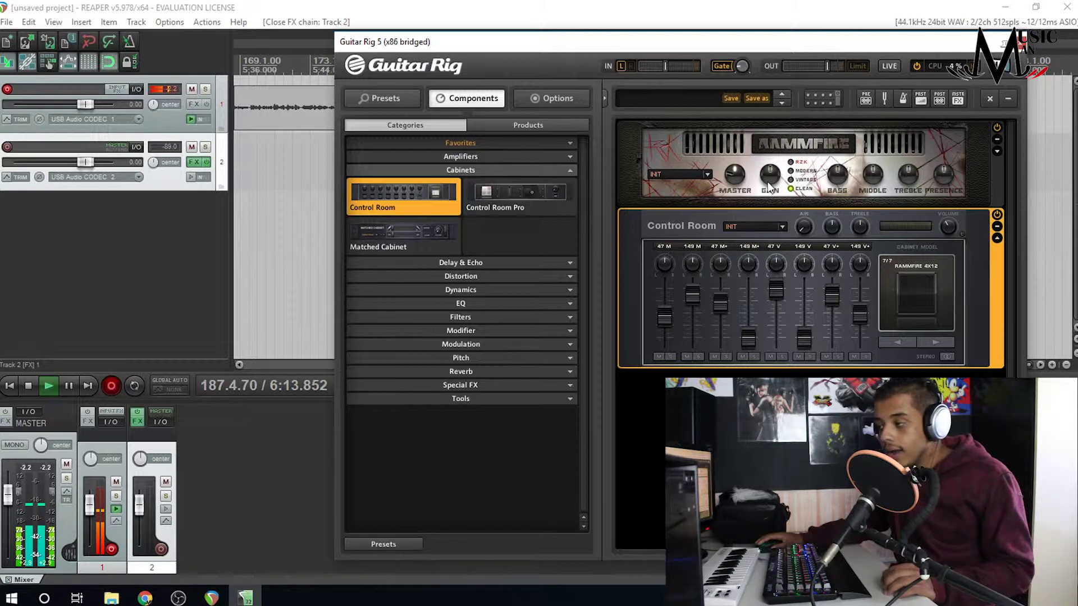
drag(768, 185, 755, 135)
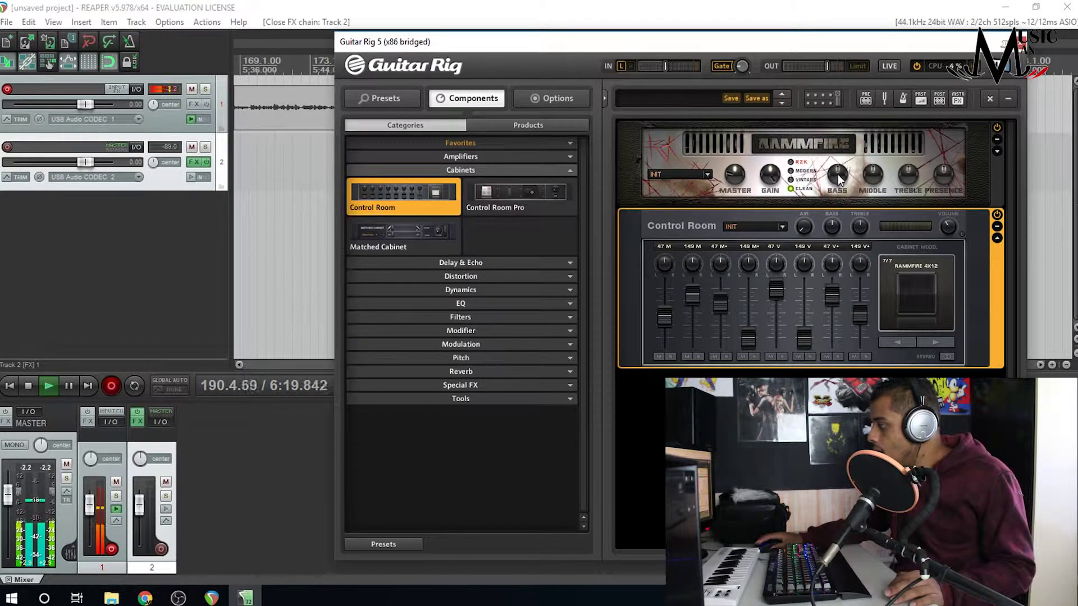
Shape the Rammfire amplifier's tone by raising bass, treble and presence and lowering the middle slightly.
mouse_move(831, 176)
drag(829, 176, 826, 172)
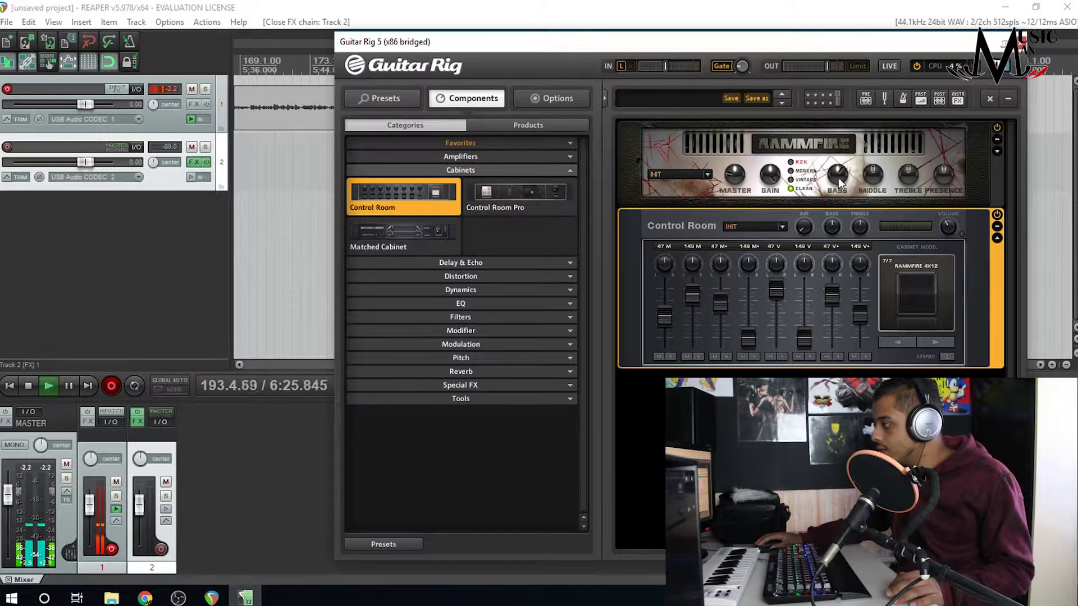
mouse_move(858, 179)
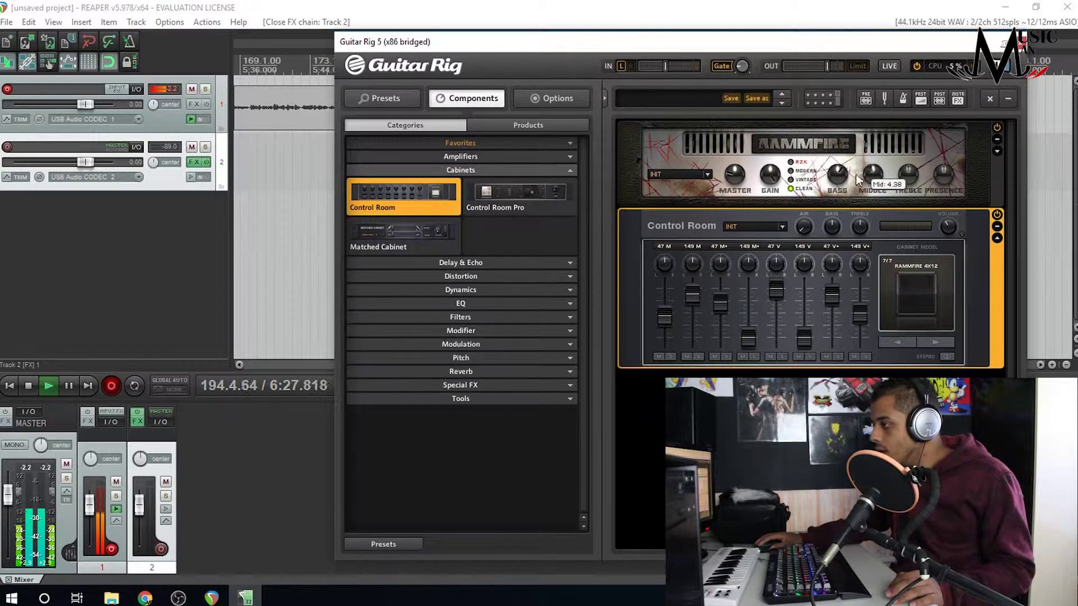
drag(851, 183, 849, 189)
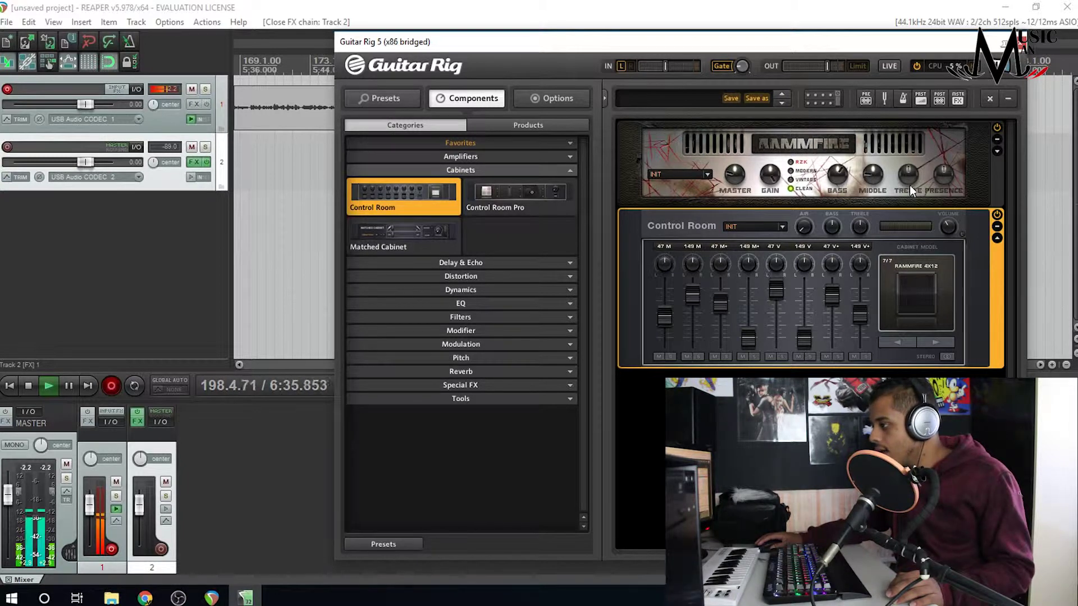
mouse_move(902, 175)
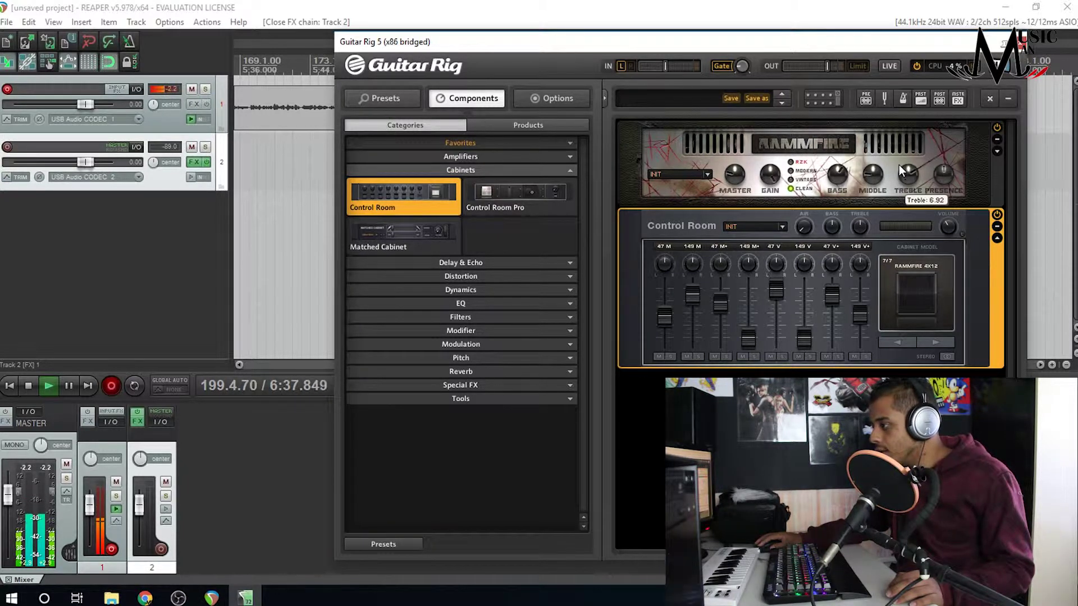
drag(899, 164, 898, 163)
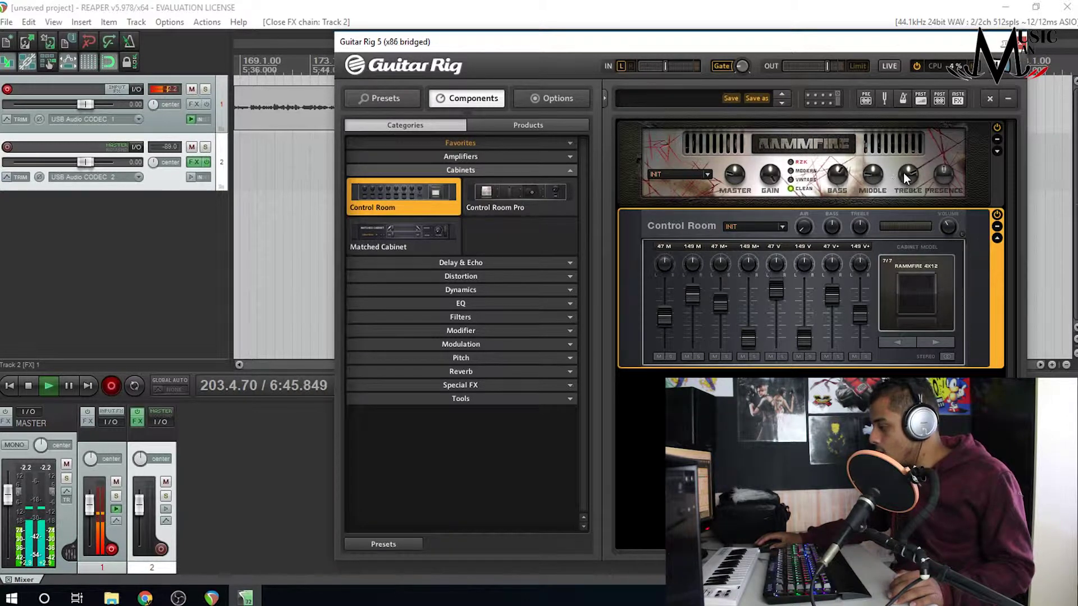
mouse_move(905, 178)
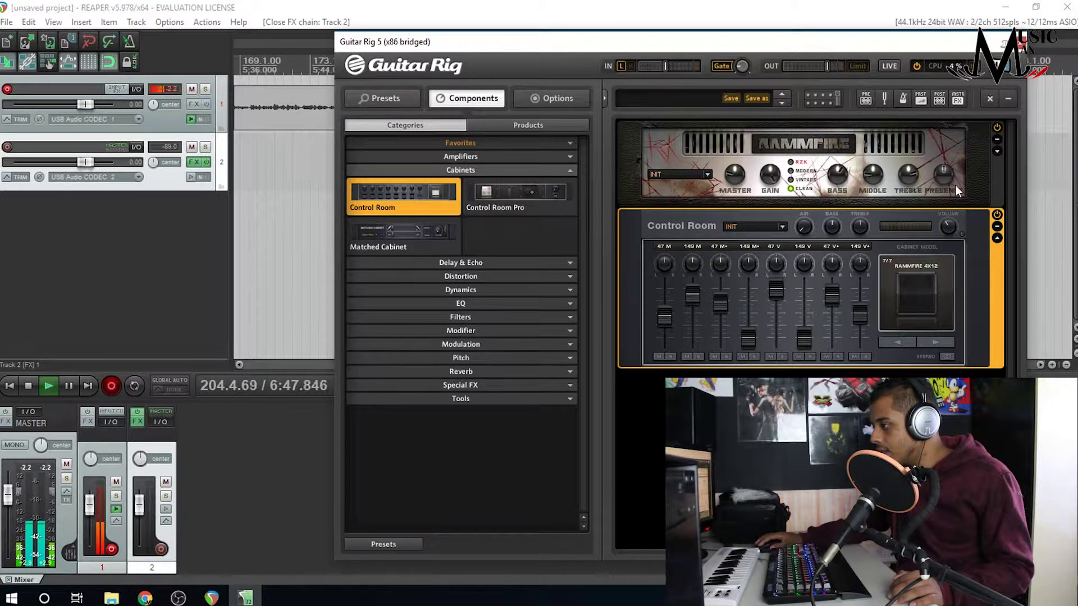
mouse_move(937, 179)
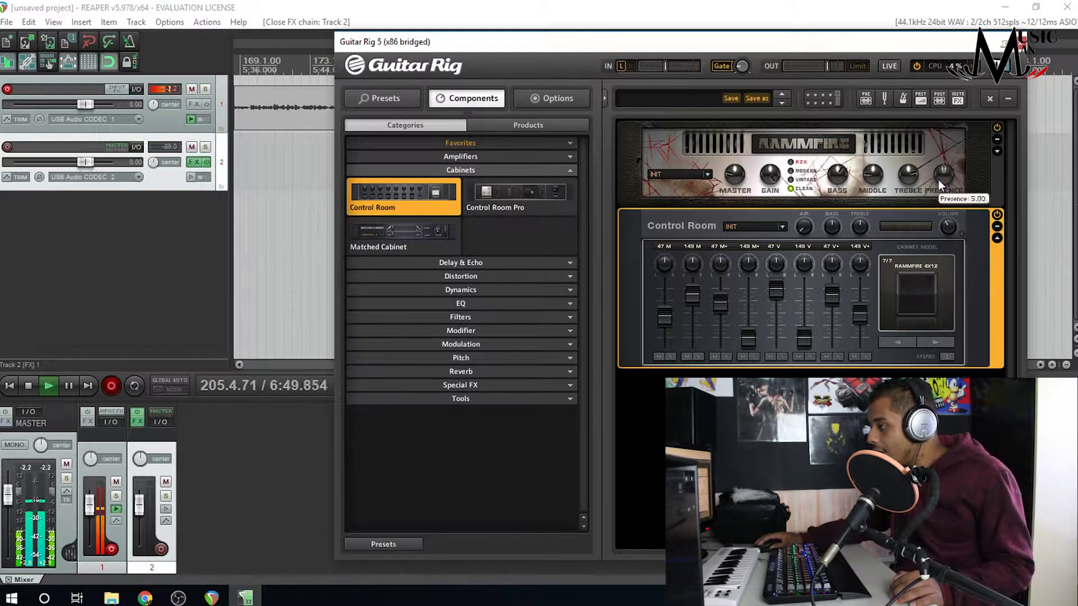
drag(928, 168, 924, 161)
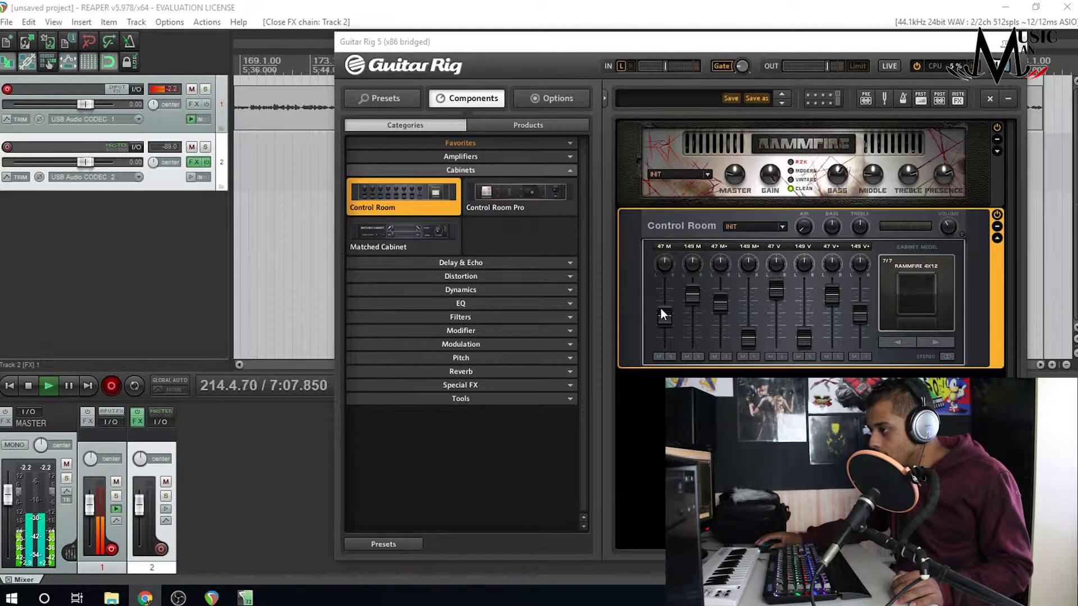
Rebalance the Control Room mic faders: lower 47 M, 149 M, 47 V and 47 V+, and raise 149 M+ and 149 V.
drag(665, 311, 666, 330)
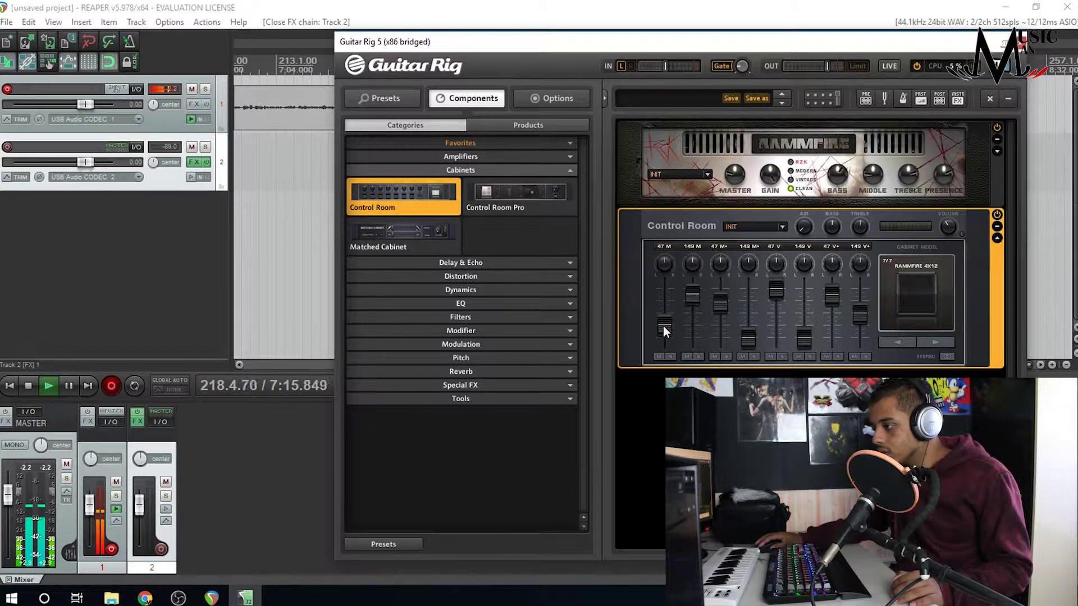
mouse_move(698, 298)
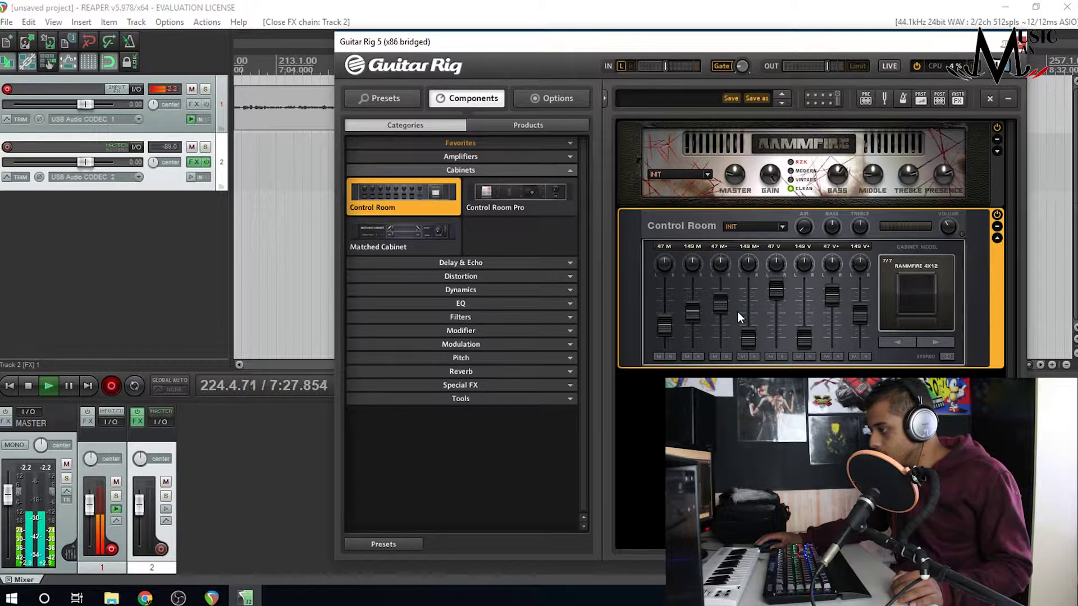
drag(747, 342, 745, 304)
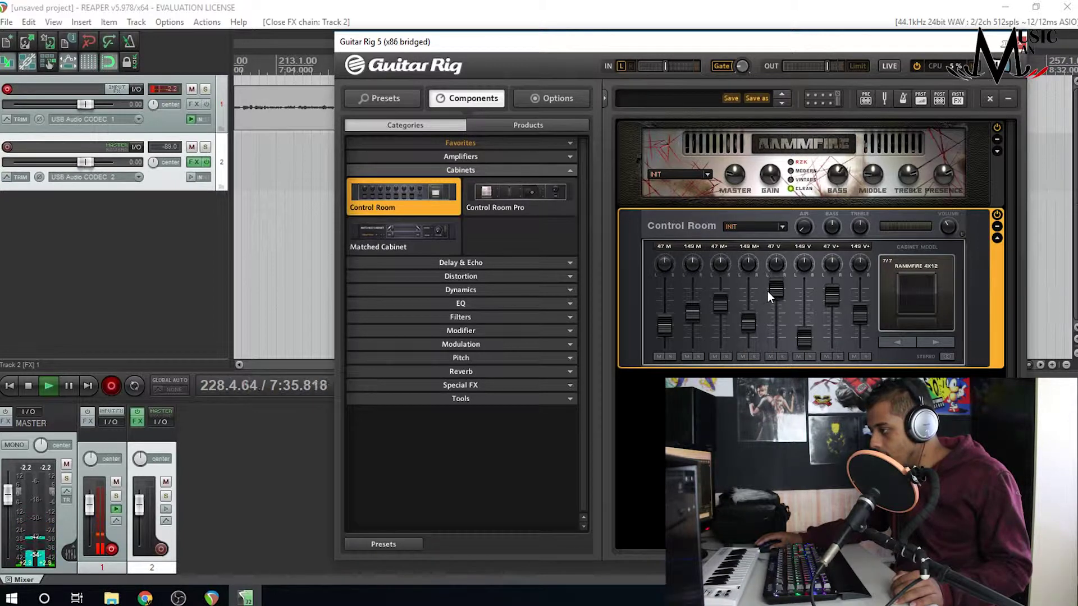
mouse_move(777, 288)
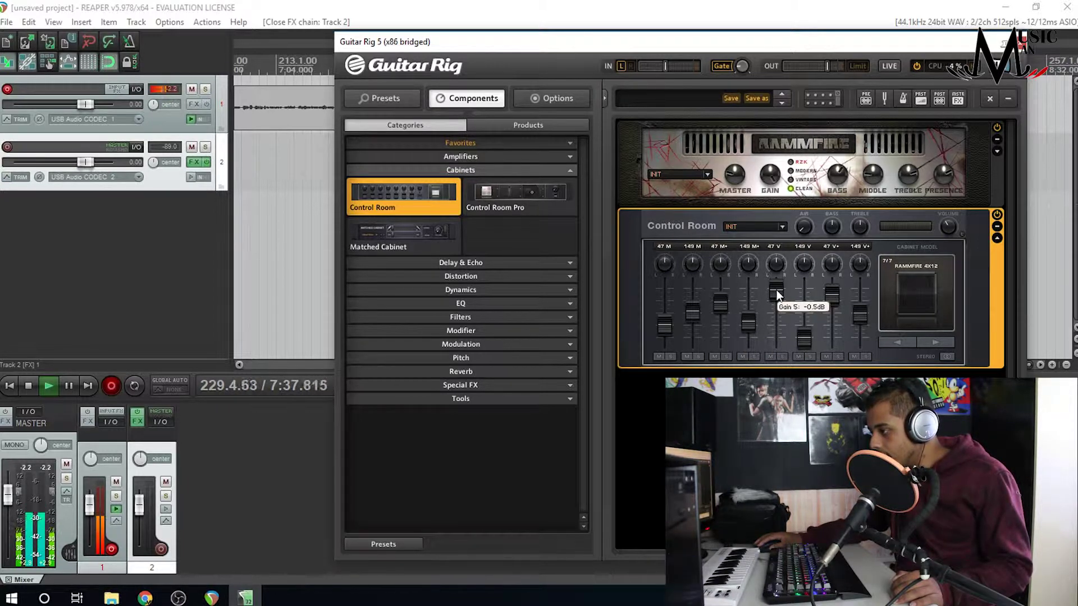
drag(776, 294, 772, 315)
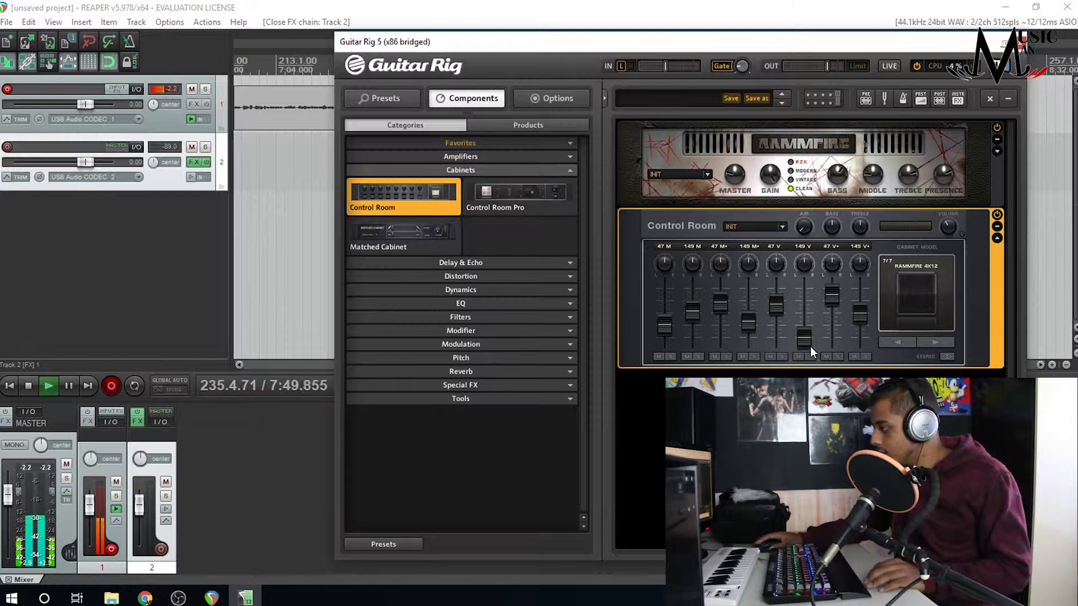
mouse_move(801, 340)
drag(800, 336, 804, 327)
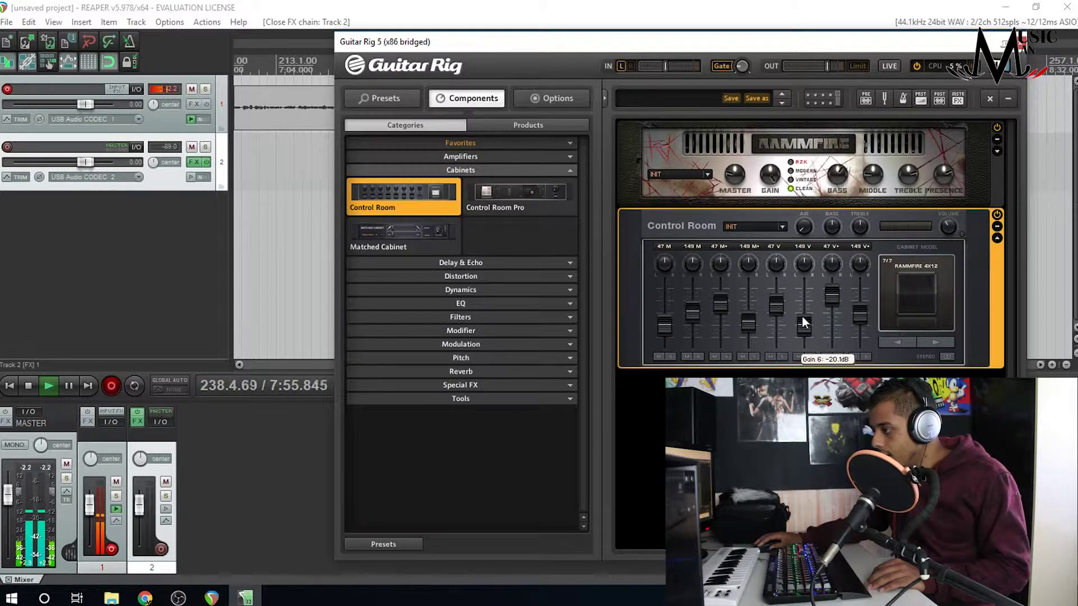
drag(804, 323, 832, 328)
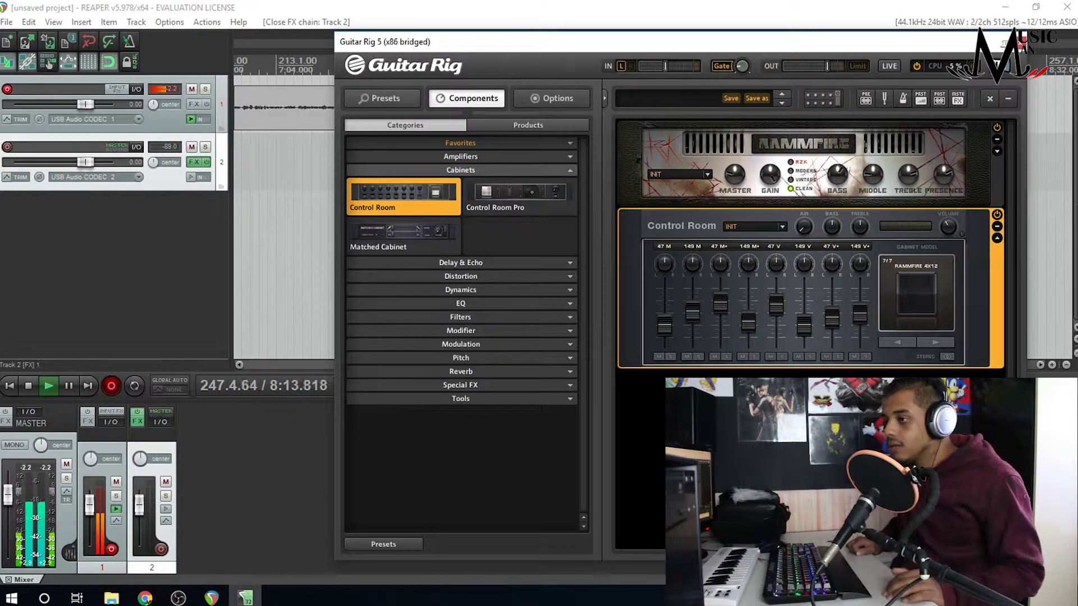
Arm track 2 for recording with the mono input USB Audio CODEC 2 and enable its record monitoring.
click(137, 177)
mouse_move(185, 185)
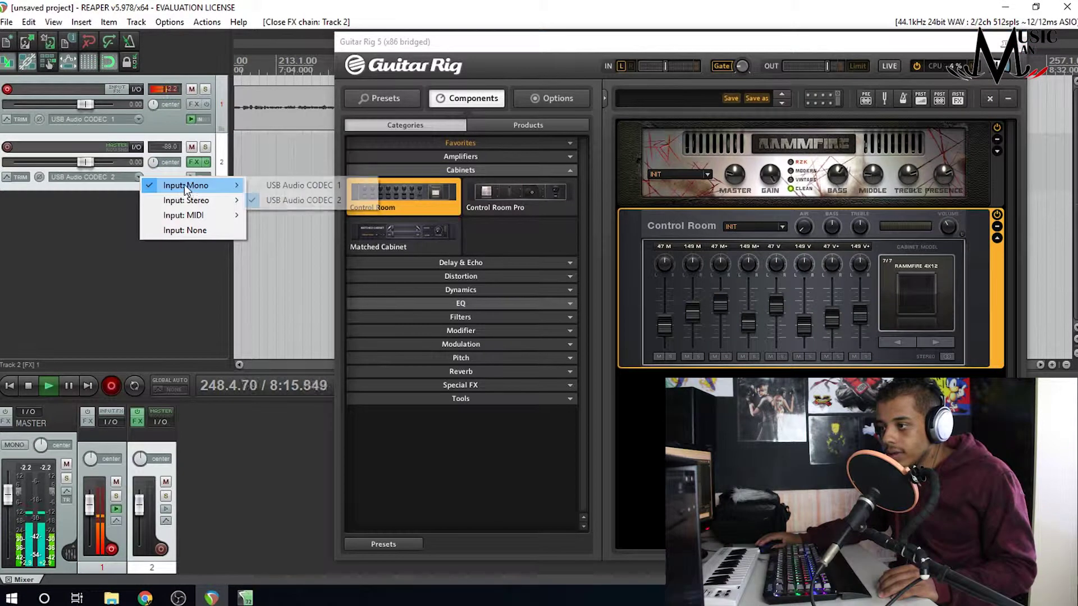
click(303, 200)
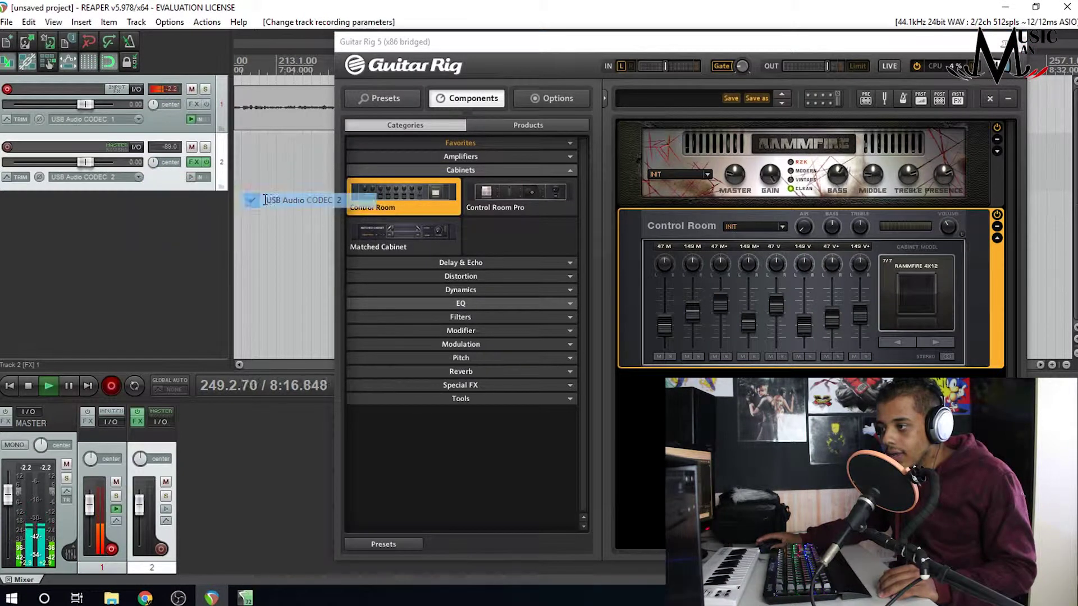
click(8, 148)
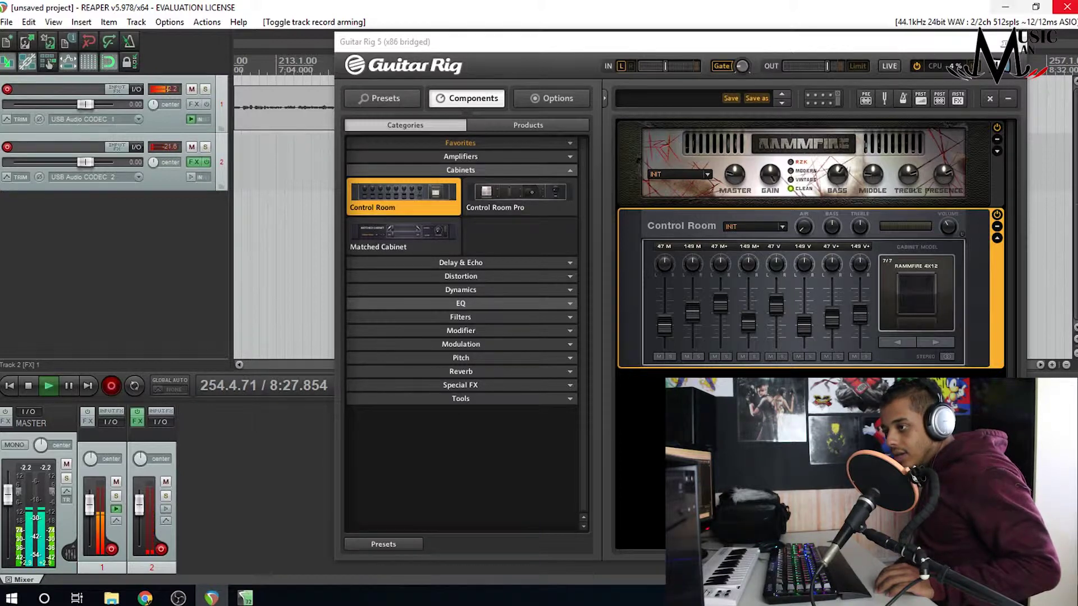
click(191, 178)
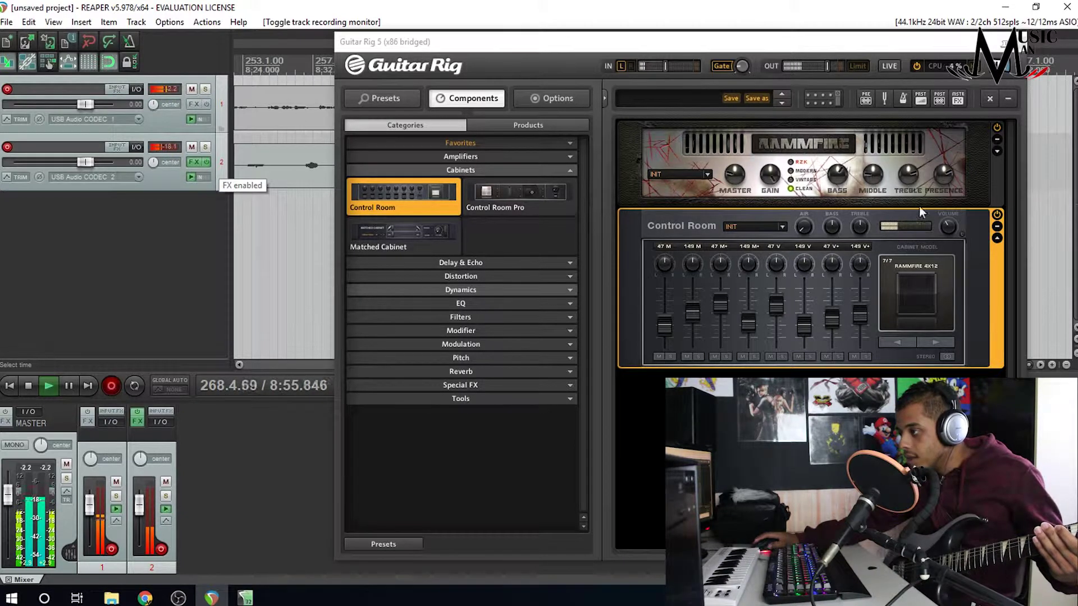
Turn down the Control Room volume and switch the Rammfire amplifier to the RZK channel.
click(947, 226)
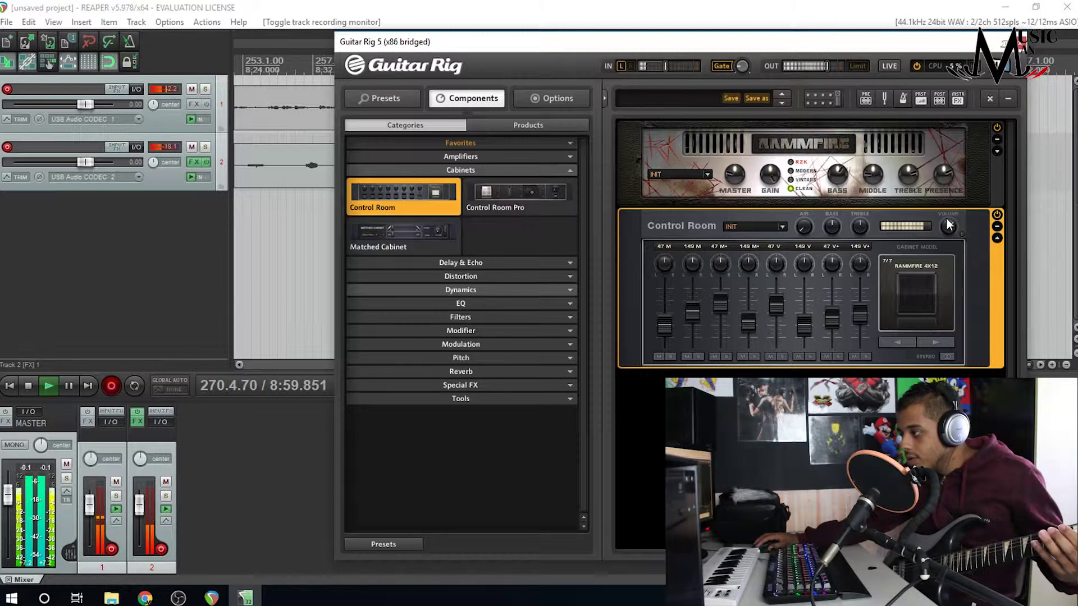
drag(949, 225, 943, 235)
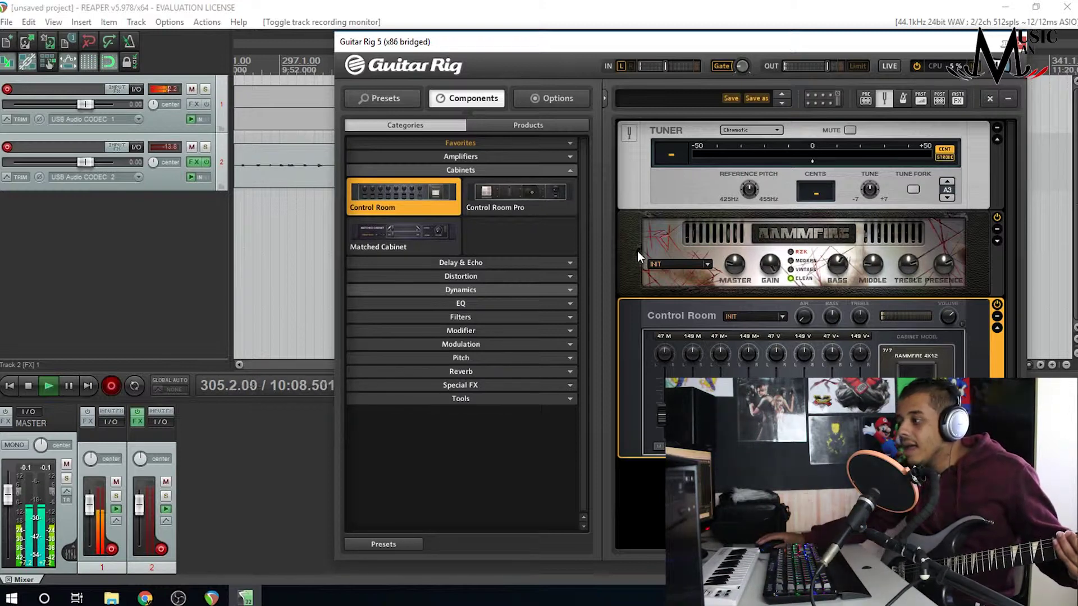
click(791, 254)
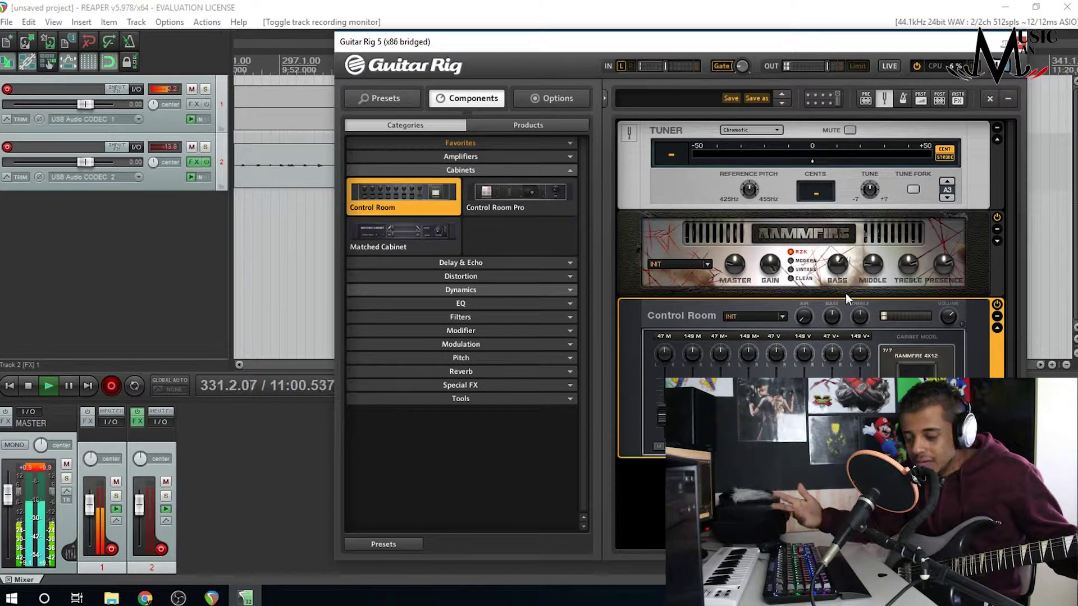
Insert the Skreamer distortion pedal between the tuner and the Rammfire amplifier.
click(476, 276)
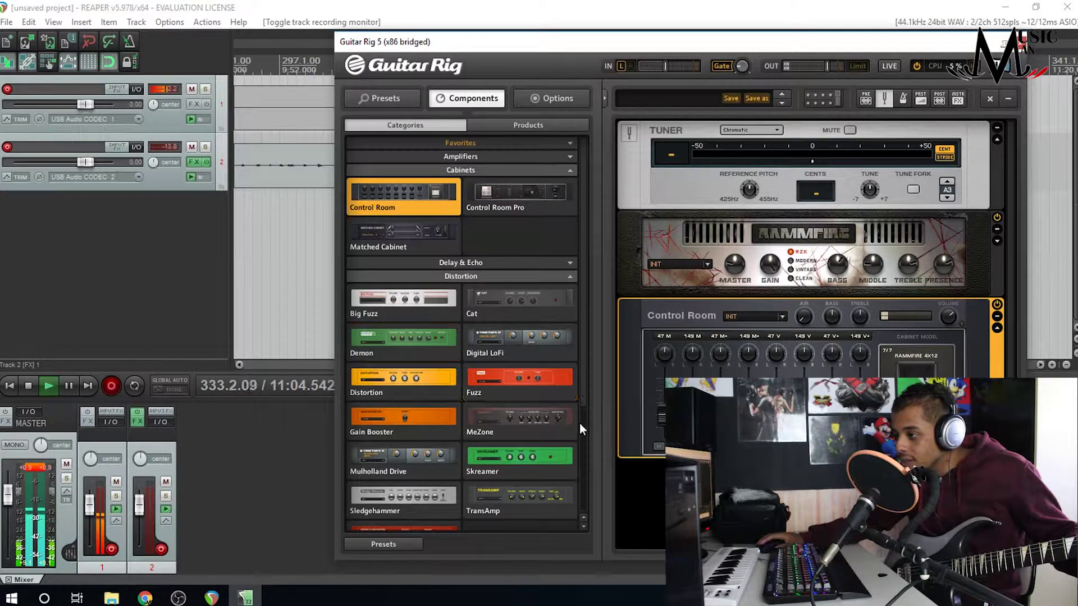
drag(541, 466, 681, 170)
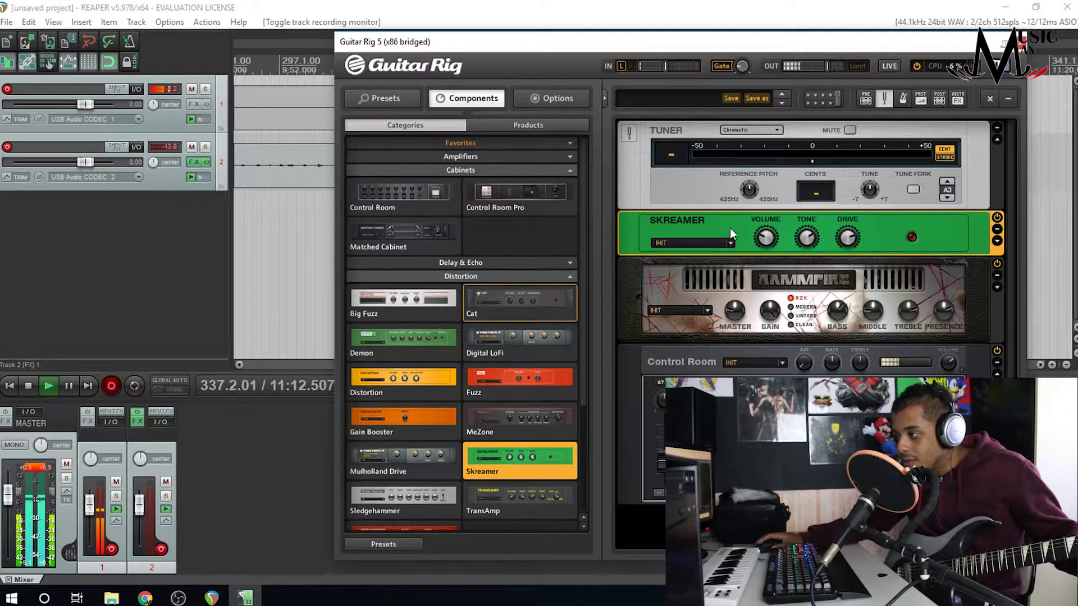
Look through the Filters, Modulation and Modifier component categories for an effect that suits the rig.
drag(581, 295, 589, 415)
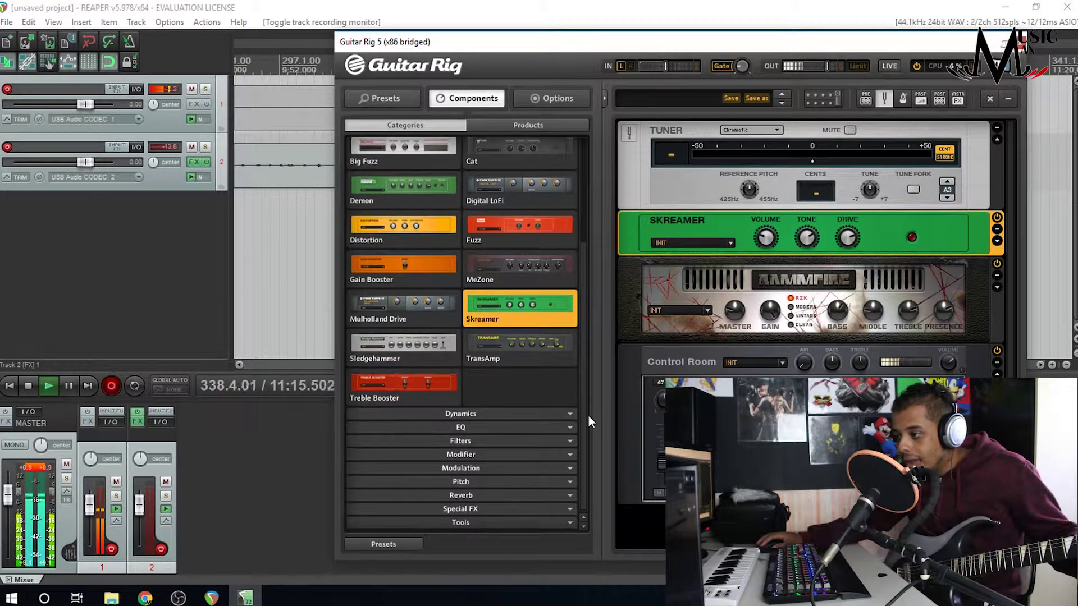
click(476, 438)
click(564, 440)
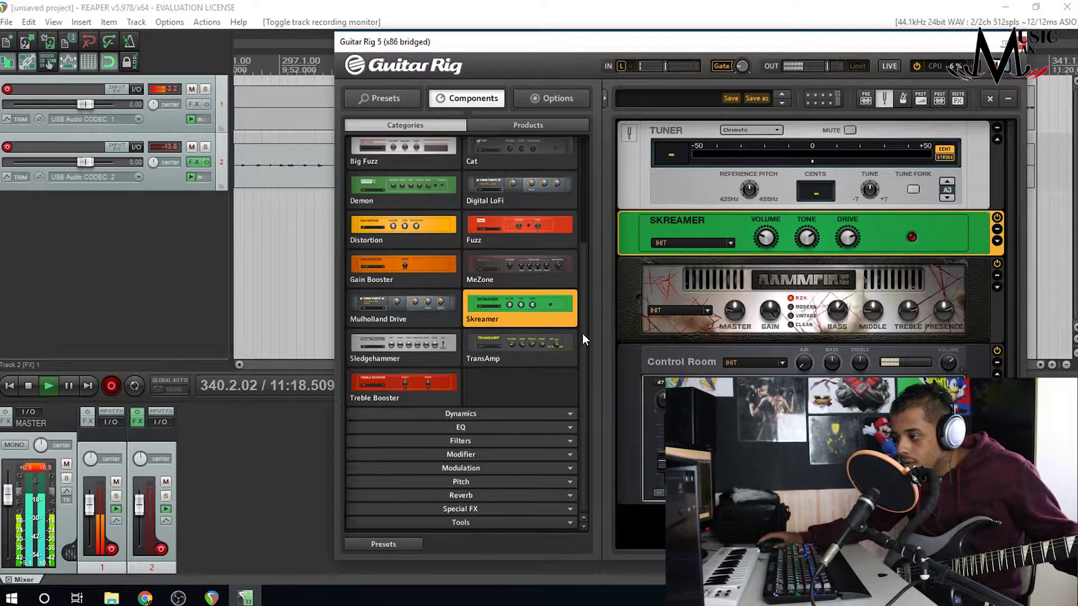
click(466, 462)
click(465, 463)
click(463, 455)
click(463, 455)
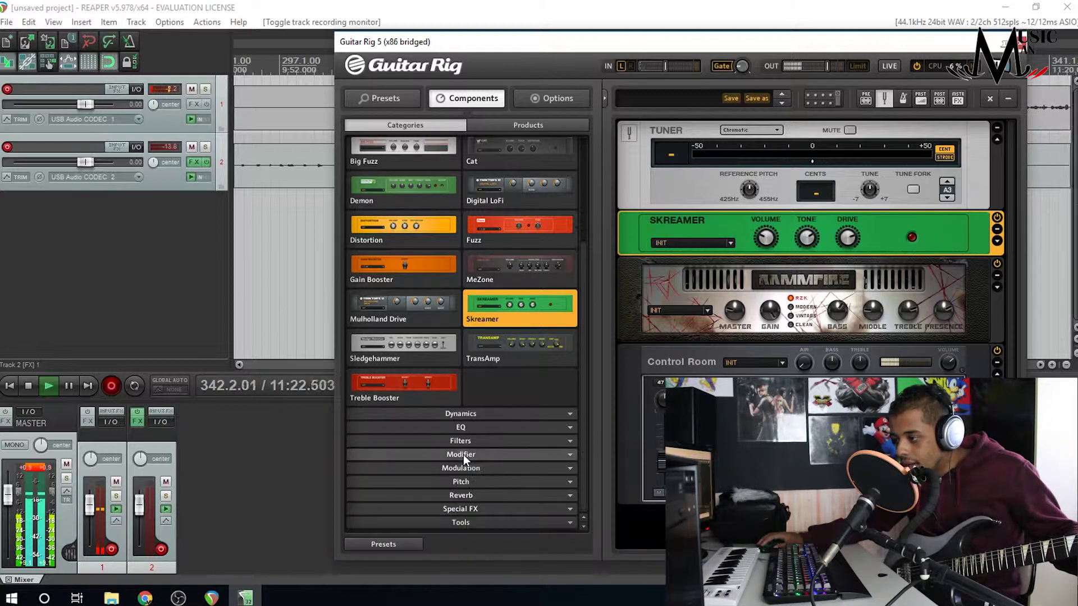
click(482, 439)
click(482, 439)
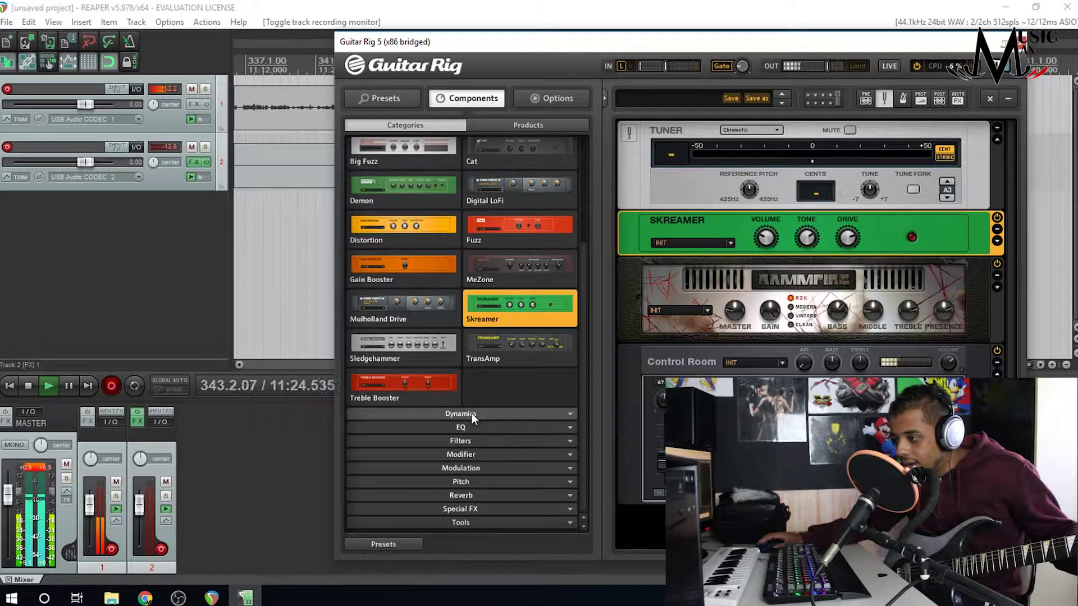
Insert the Noise Reduction module from the Dynamics components between the tuner and the Skreamer, and adjust its threshold slightly.
click(472, 413)
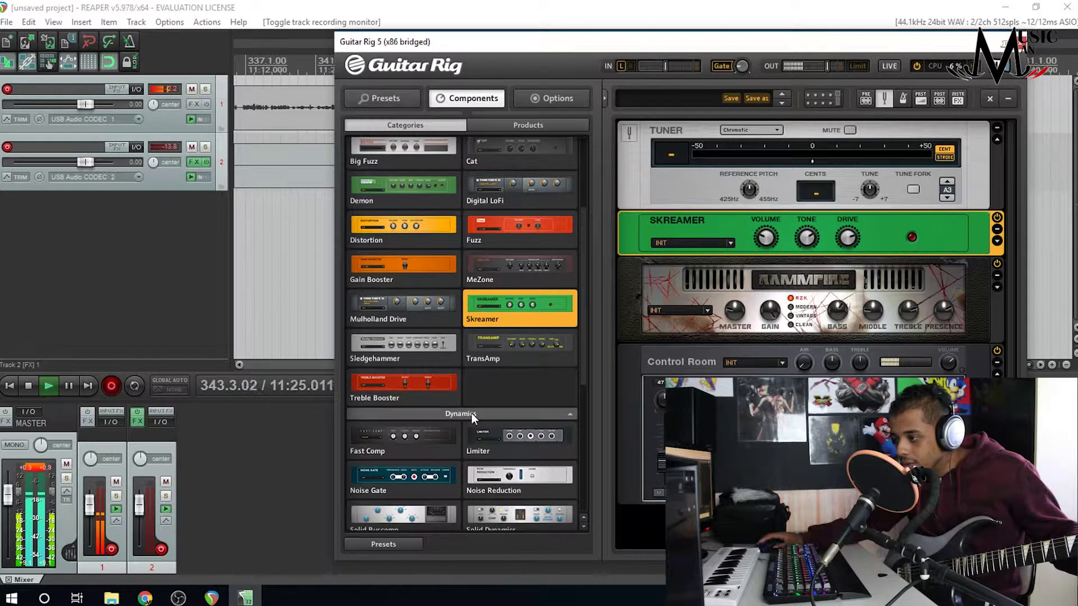
click(508, 478)
drag(507, 477, 681, 172)
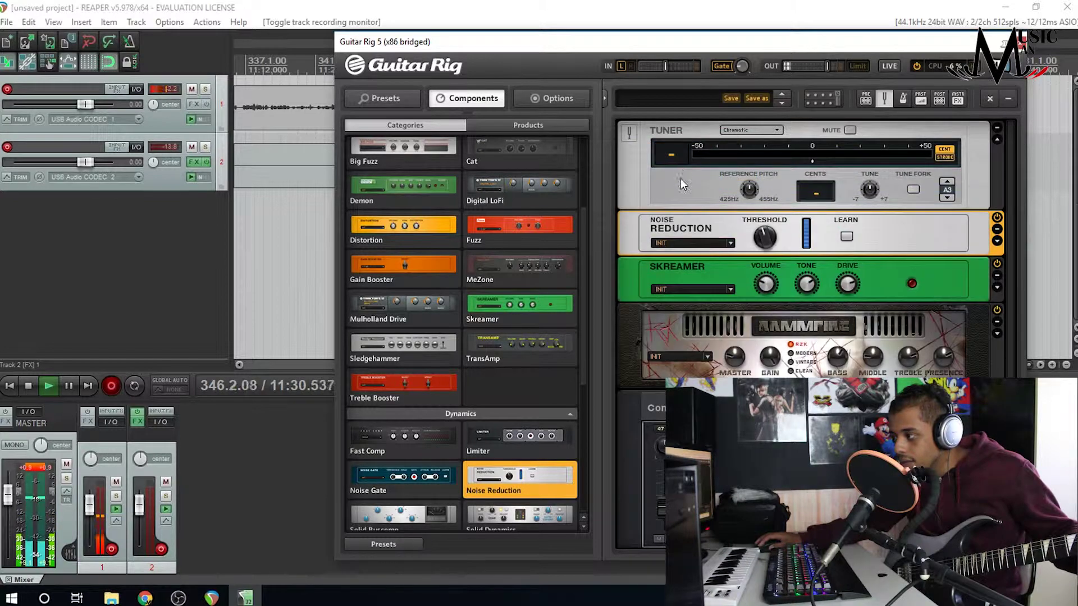
mouse_move(754, 244)
drag(752, 240, 757, 246)
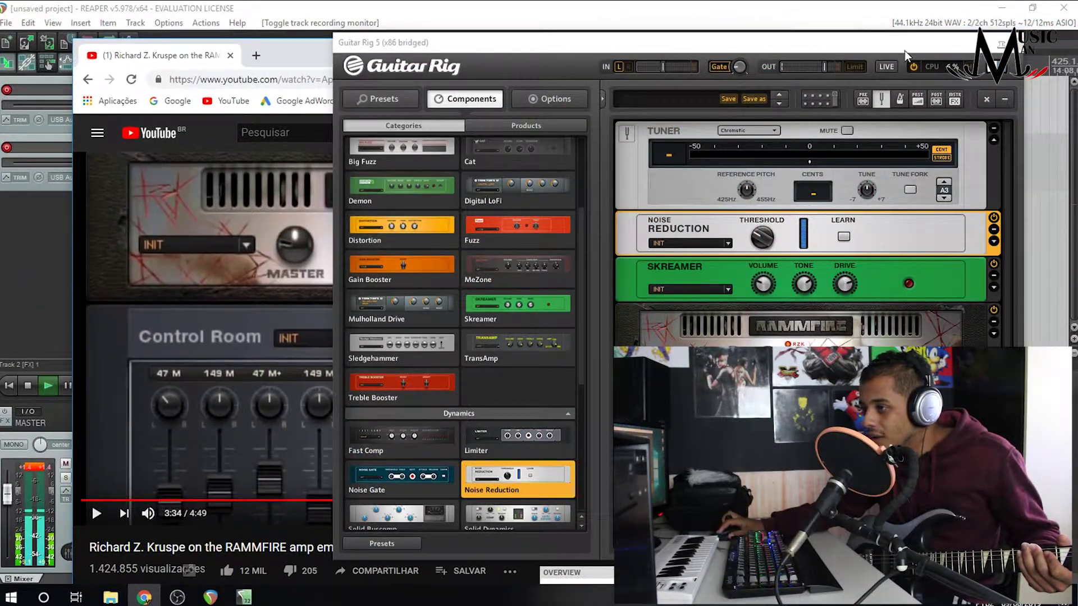
Close the Guitar Rig window, enlarge the browser showing the RAMMFIRE amp video, and jump to an earlier passage for reference.
click(1019, 43)
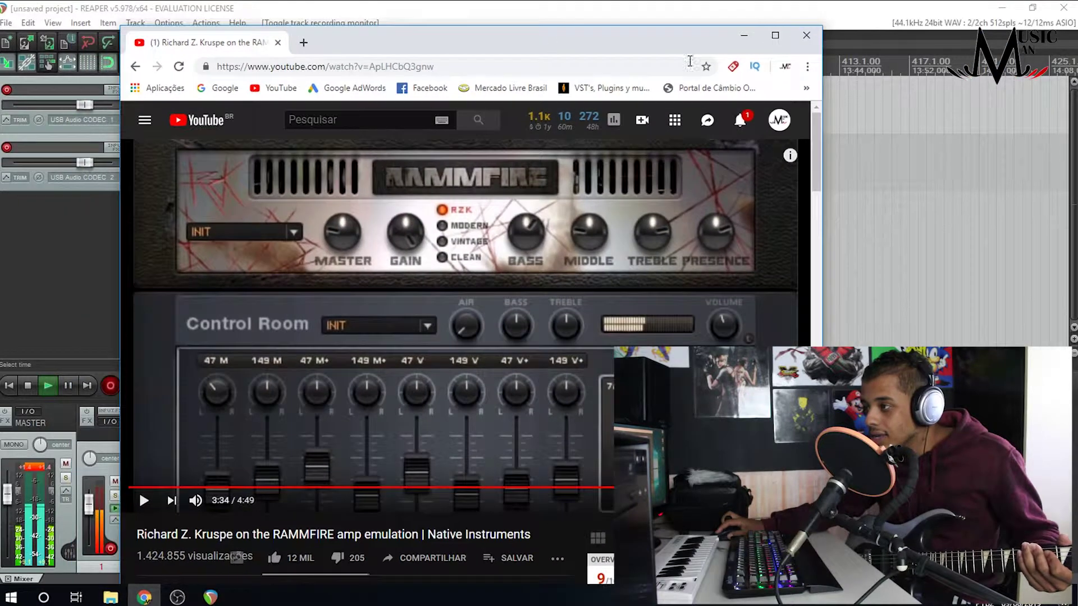
click(775, 36)
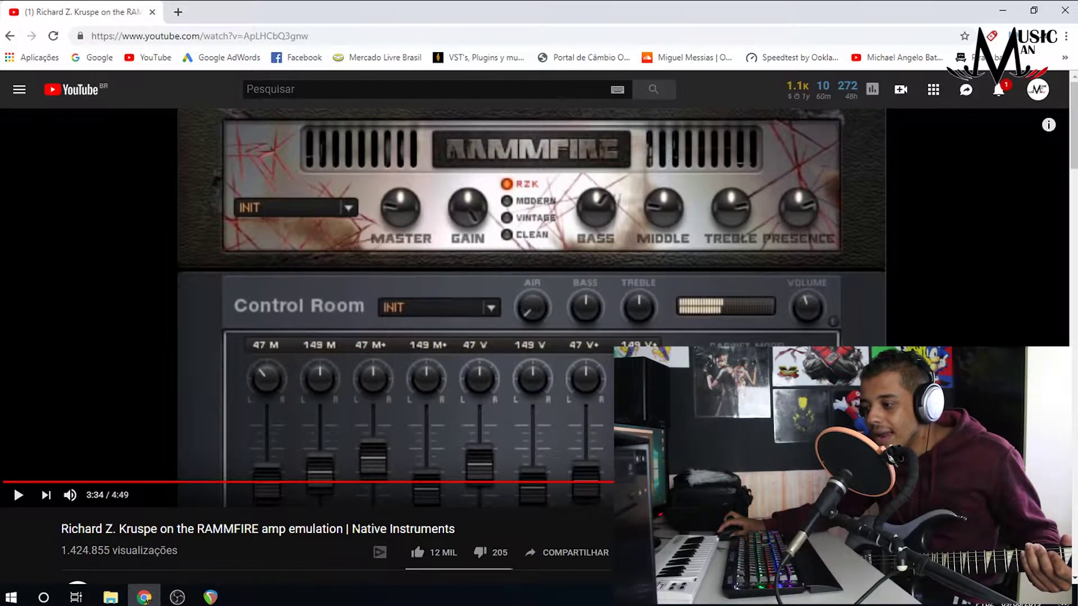
click(459, 485)
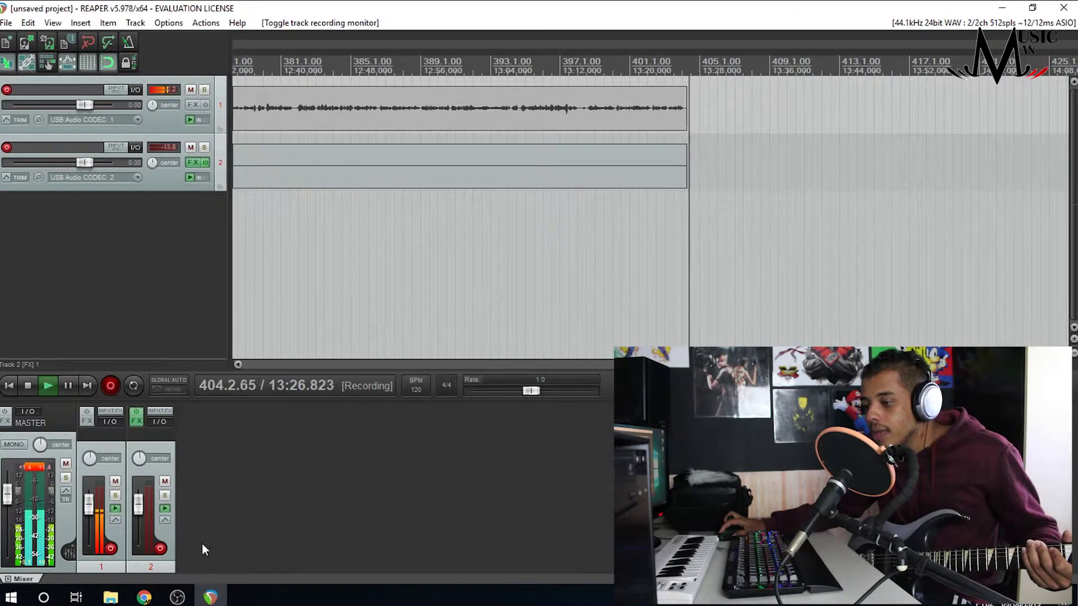
Reopen the Guitar Rig interface from track 2's effects in REAPER and close the FX chain window.
click(191, 163)
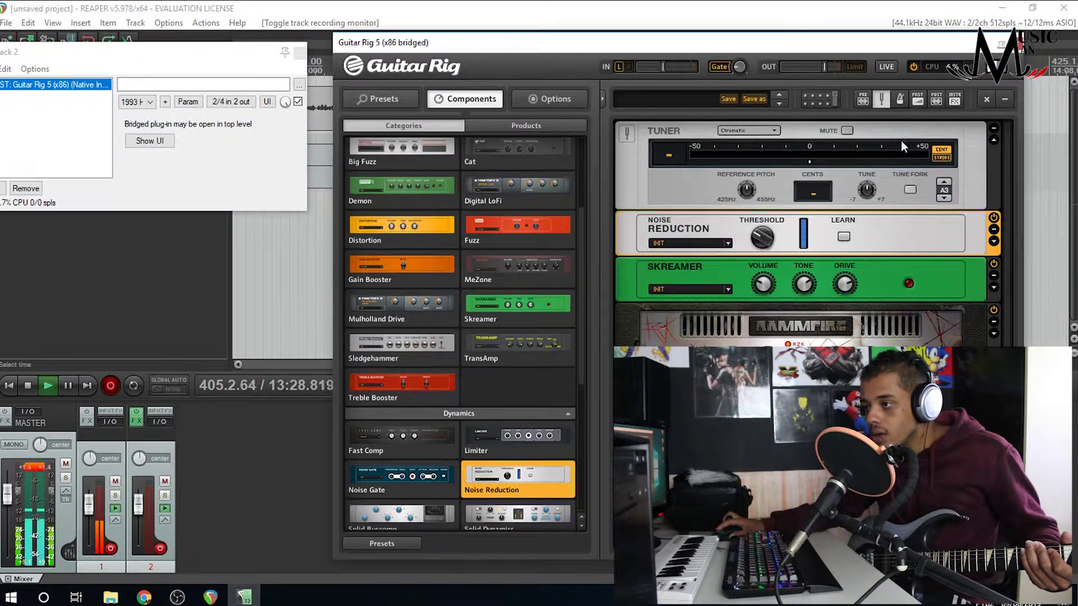
click(302, 54)
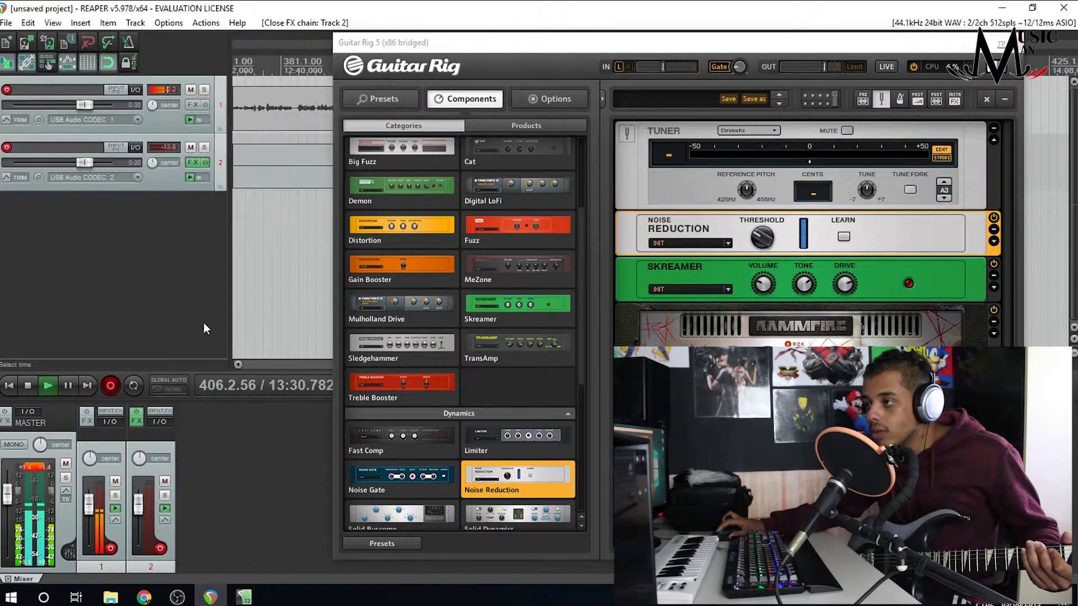